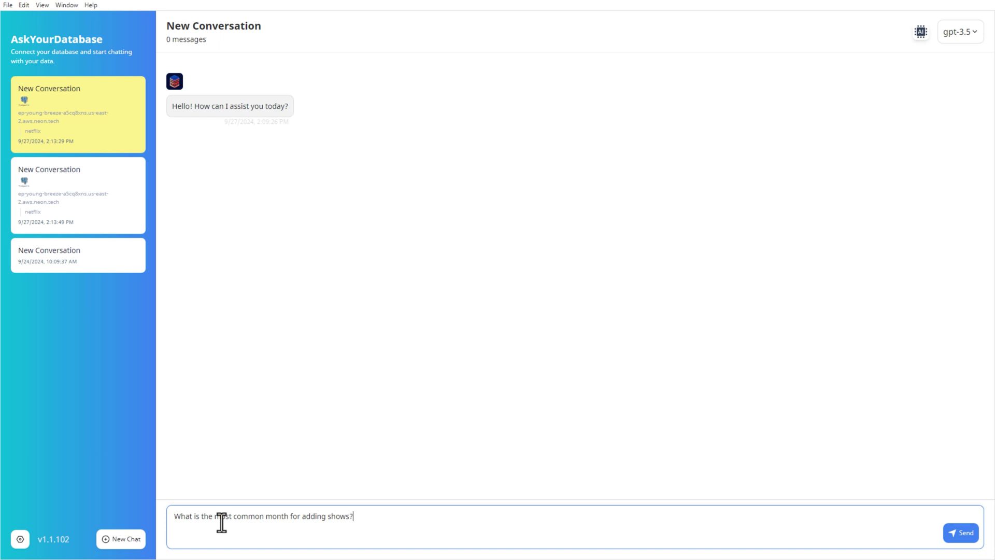
Ask which month most shows are added (July) and request a movies-vs-TV-shows pie chart.
{"action": "left_click", "coordinate": [961, 534]}
{"action": "type", "text": "Visualize the proportion of movies vs. TV shows."}
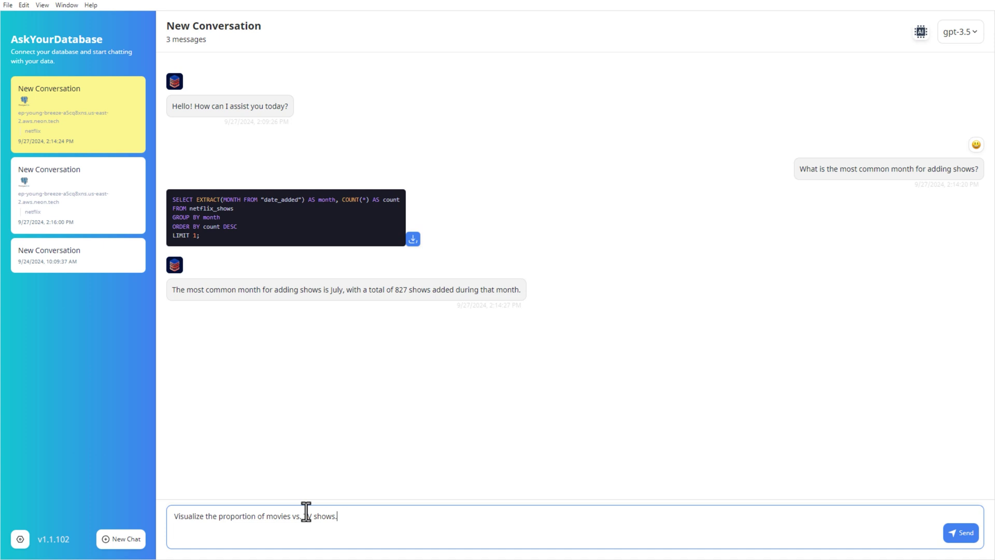
{"action": "left_click", "coordinate": [962, 534]}
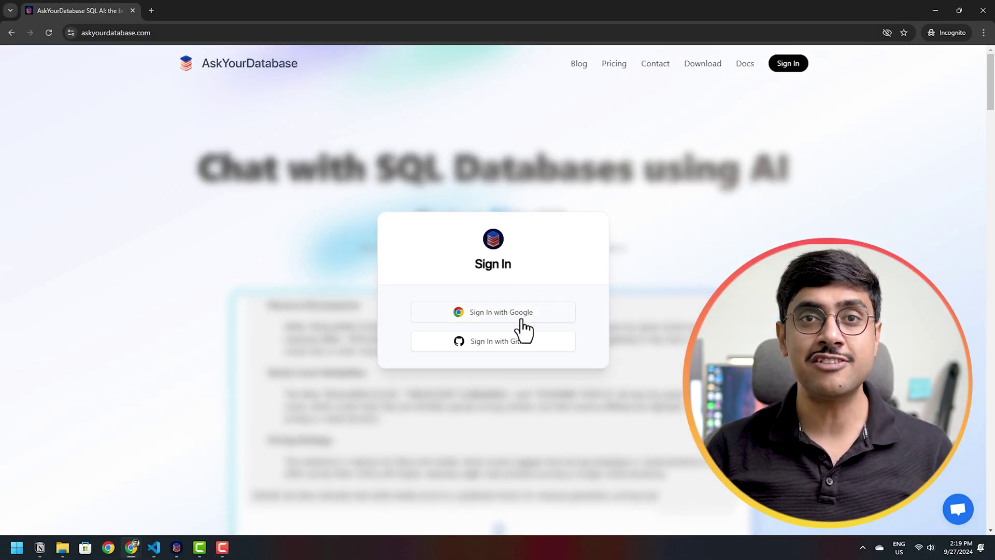
Sign in with Google and go to the dashboard listing My chatboat, test and BestChatbot.
{"action": "left_click", "coordinate": [521, 320]}
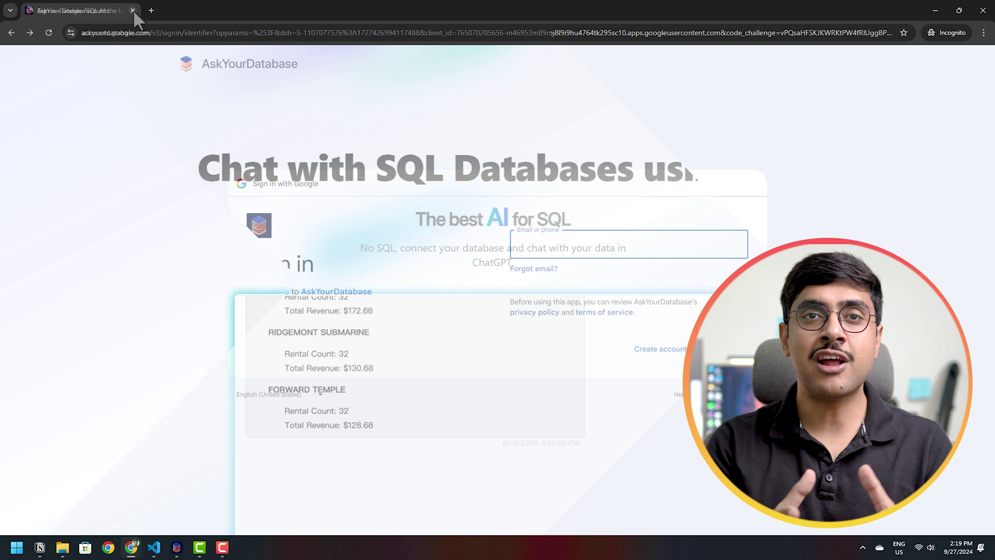
{"action": "left_click", "coordinate": [802, 72]}
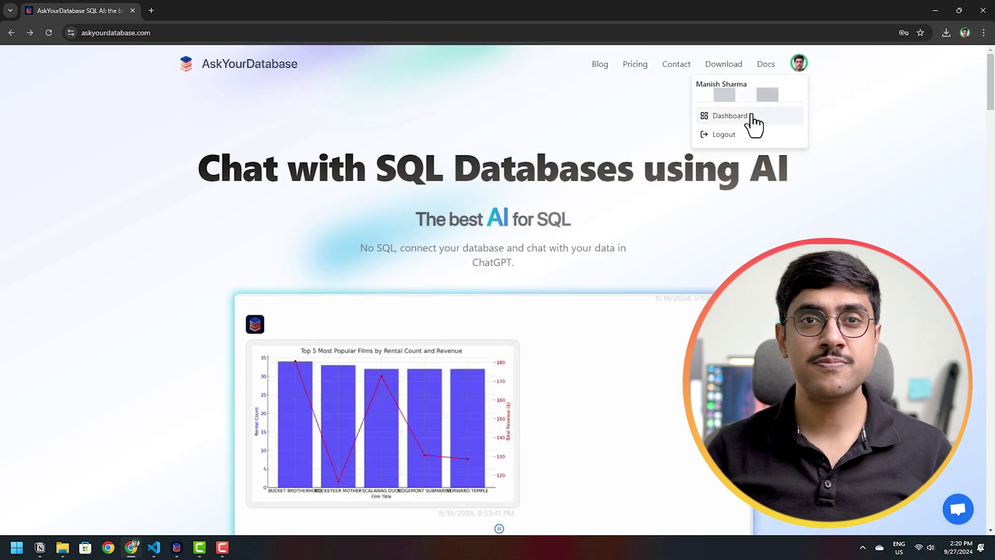
{"action": "left_click", "coordinate": [753, 118]}
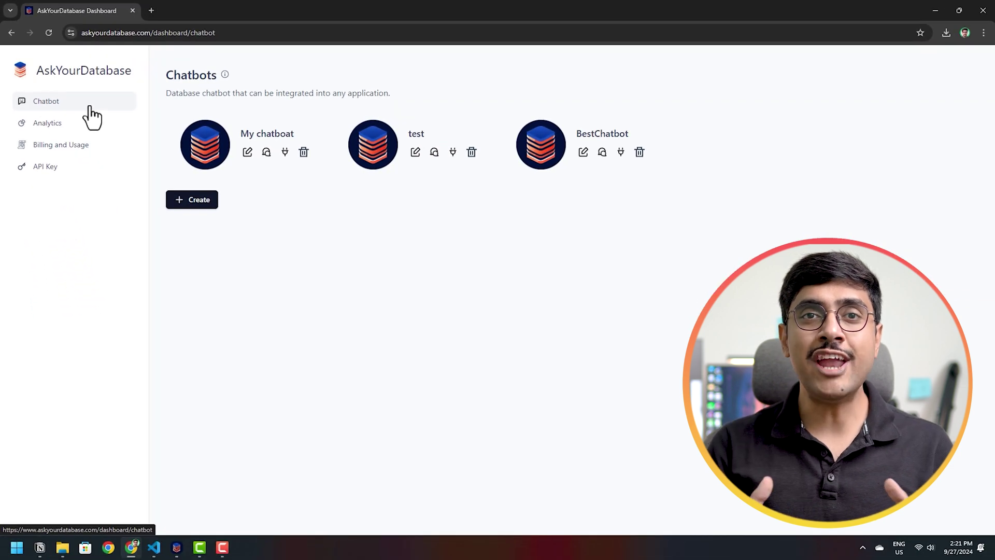
Create 'Netflix chatbot' with GPT-3.5, PostgreSQL and the pasted database connection string.
{"action": "left_click", "coordinate": [188, 200]}
{"action": "left_click", "coordinate": [200, 104]}
{"action": "type", "text": "Netflix Chatbot"}
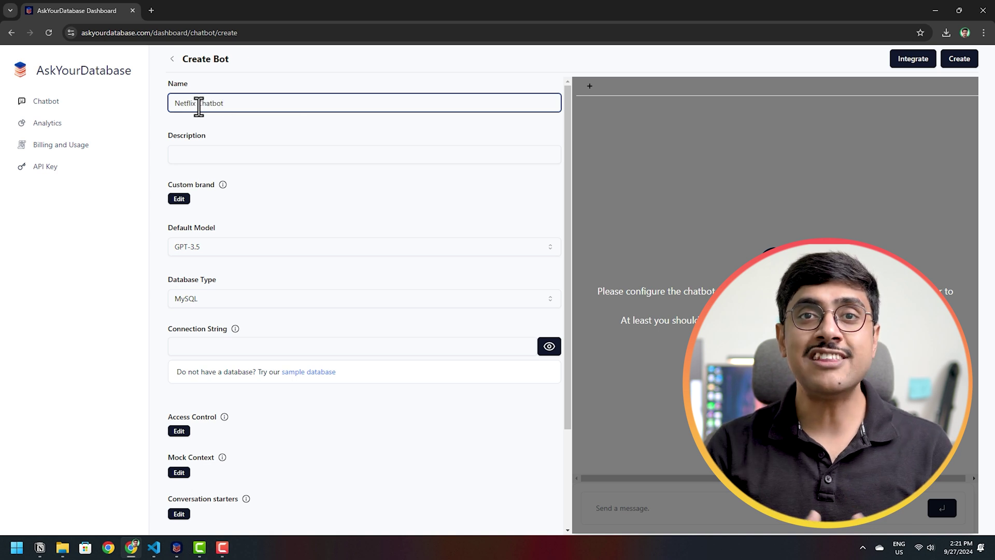
{"action": "left_click", "coordinate": [558, 260]}
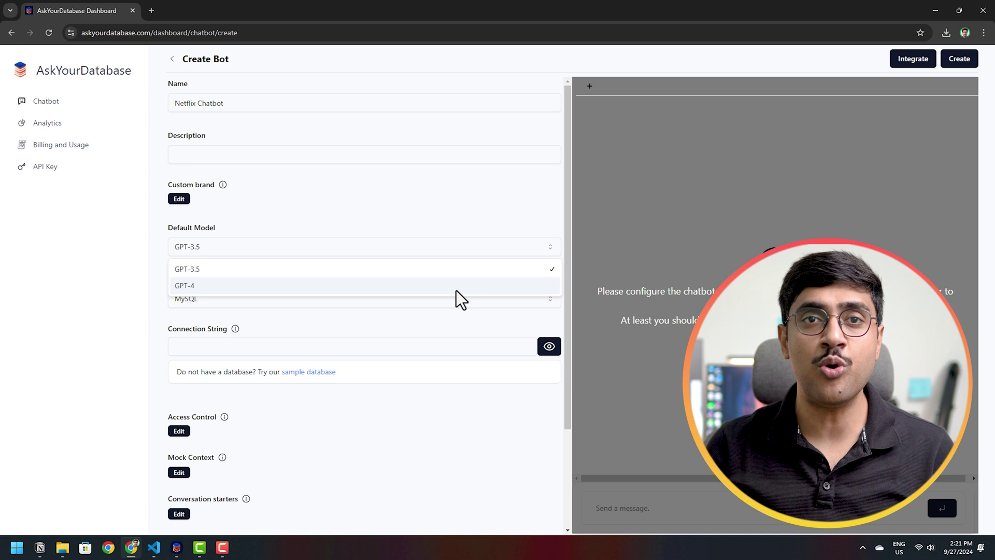
{"action": "left_click", "coordinate": [455, 275]}
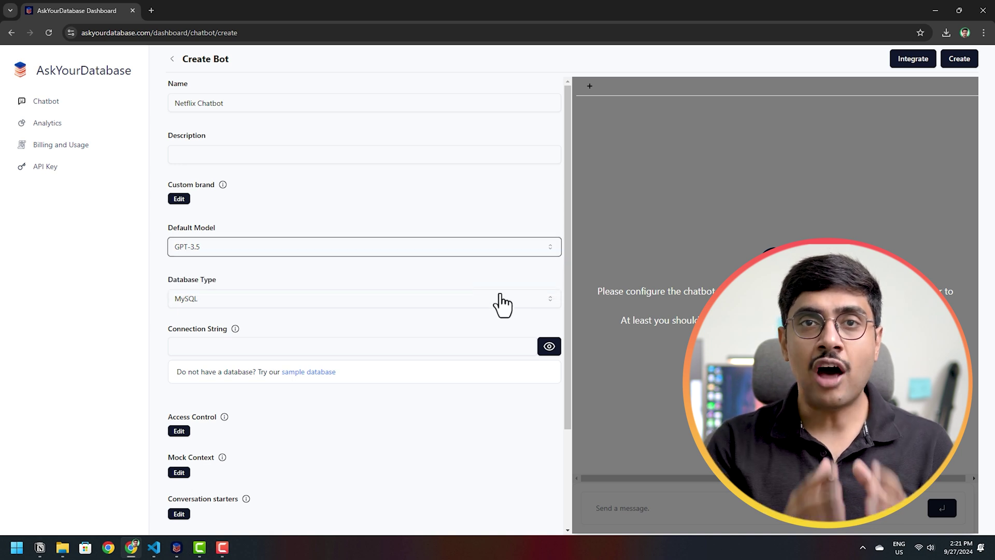
{"action": "left_click", "coordinate": [526, 301]}
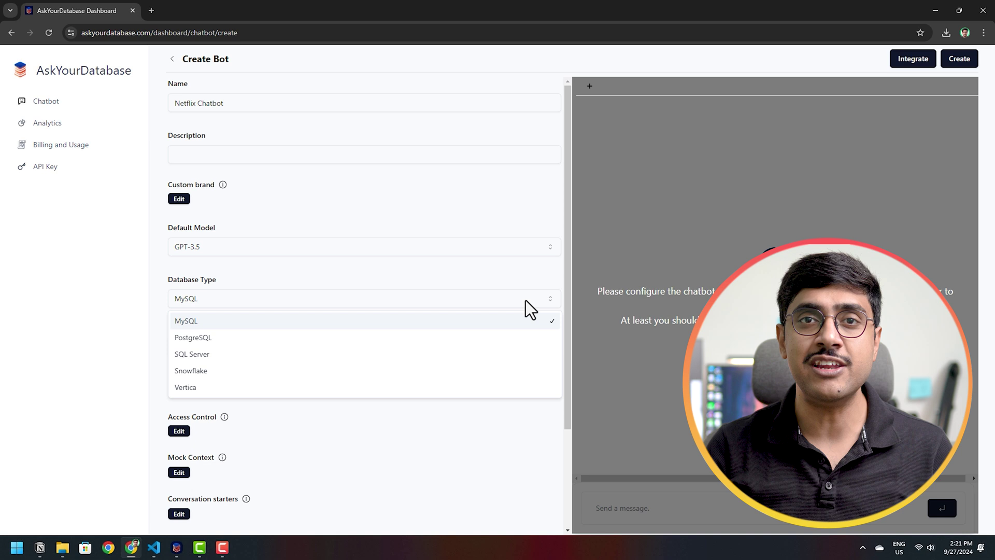
{"action": "left_click", "coordinate": [504, 337]}
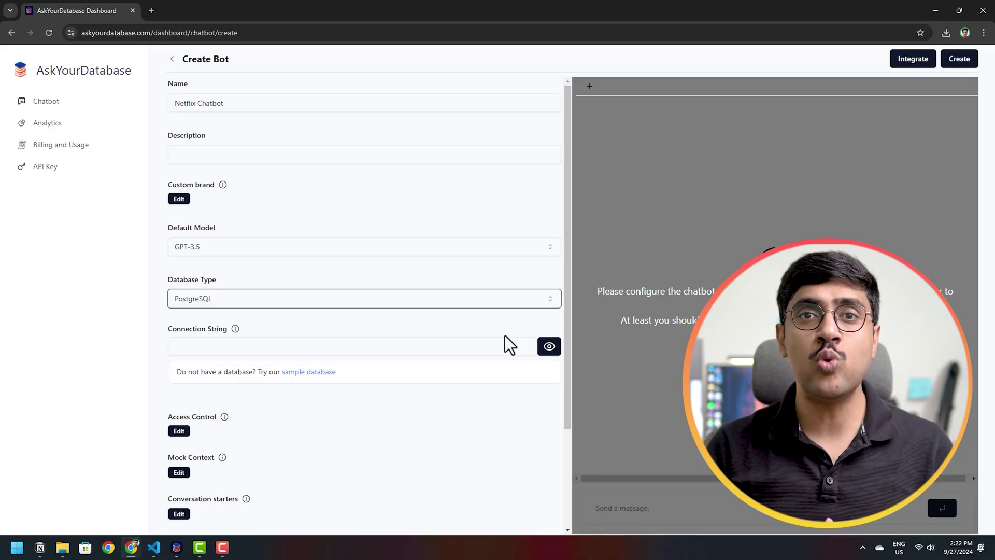
{"action": "left_click", "coordinate": [494, 349]}
{"action": "key", "text": "ctrl+v"}
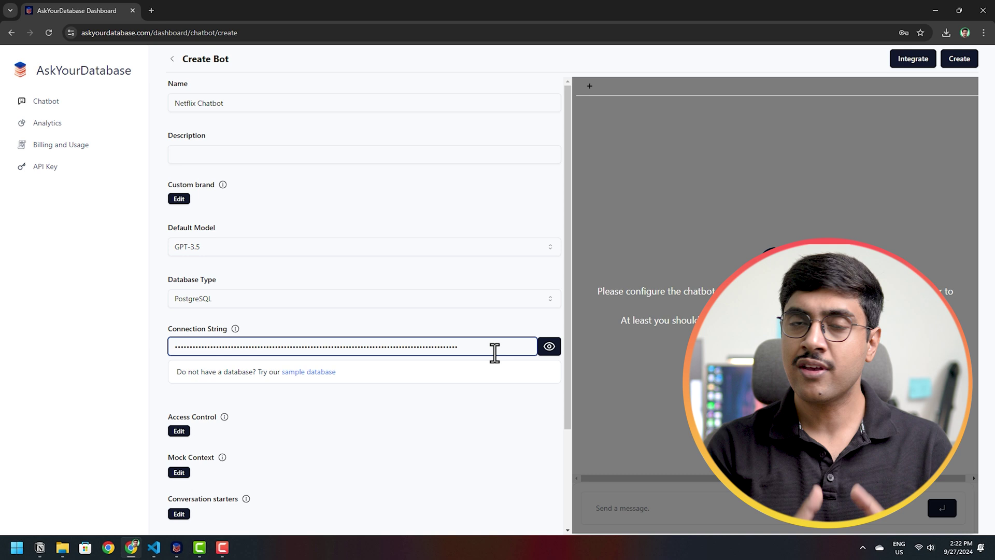
{"action": "left_click", "coordinate": [971, 70]}
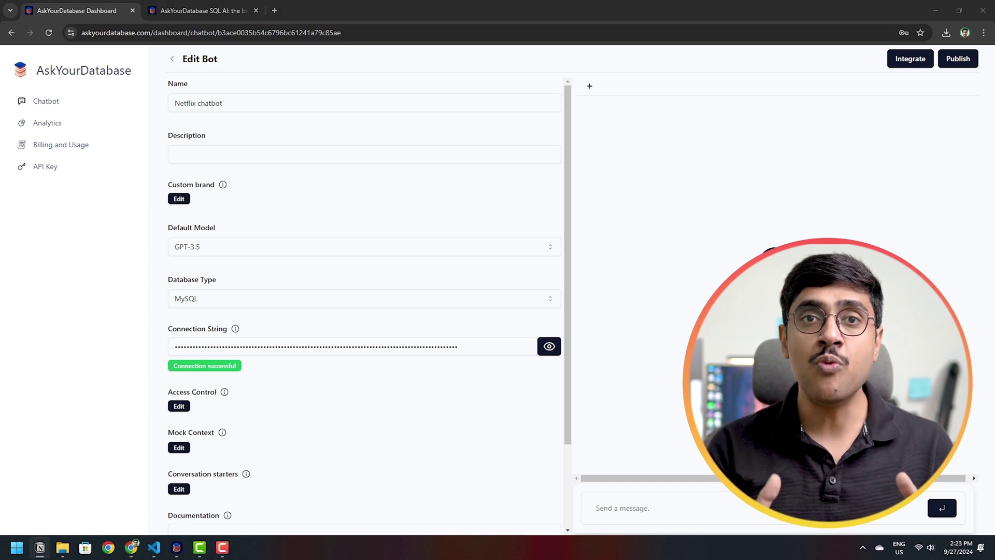
Ask the Netflix chatbot preview how many movies versus TV shows exist (6,131 vs 2,676).
{"action": "left_click", "coordinate": [815, 529]}
{"action": "type", "text": "How many movies vs. TV shows are there?"}
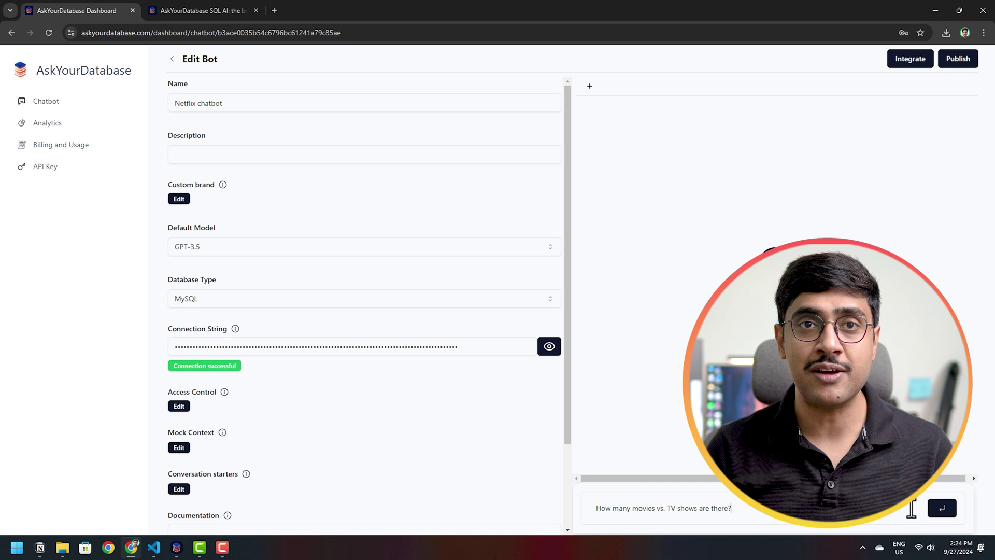
{"action": "left_click", "coordinate": [943, 513]}
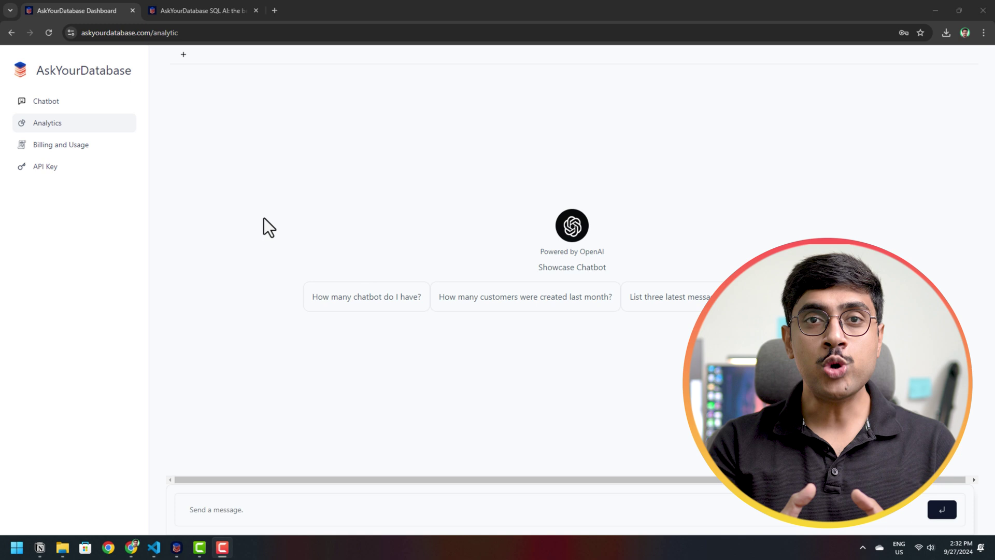
Edit an existing chatbot's access control to hide customer, customer_list, payment and rental tables.
{"action": "left_click", "coordinate": [64, 109]}
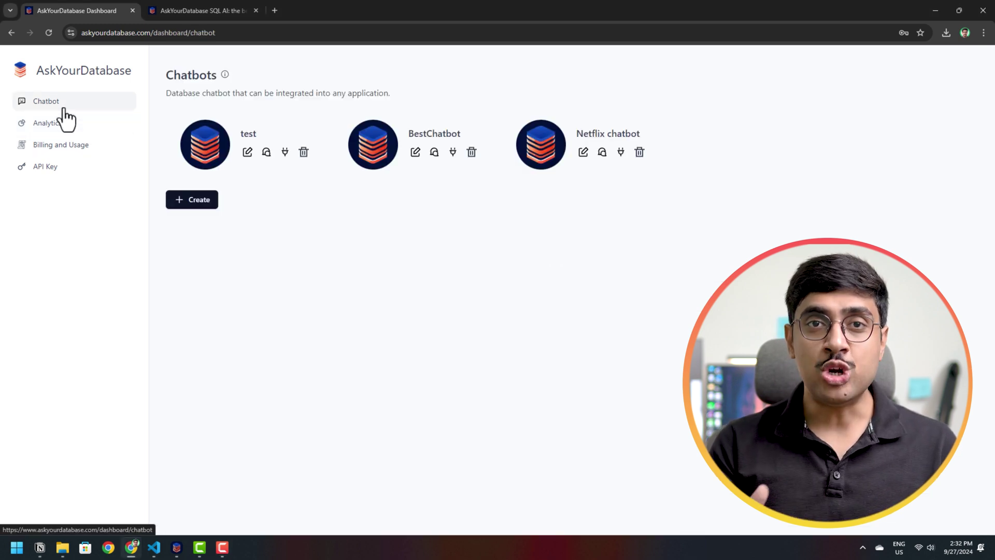
{"action": "left_click", "coordinate": [416, 153]}
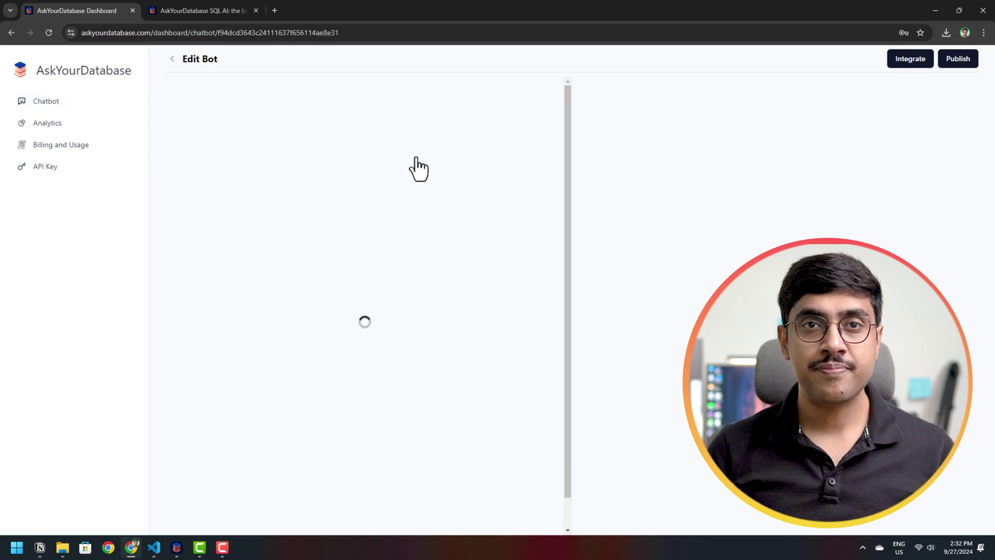
{"action": "left_click_drag", "start_coordinate": [568, 207], "coordinate": [562, 263]}
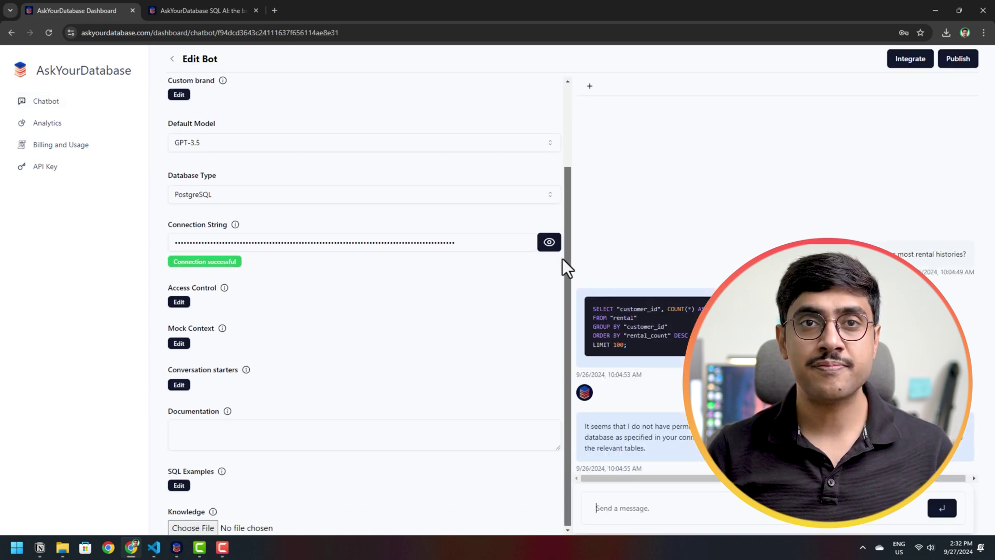
{"action": "left_click", "coordinate": [186, 303]}
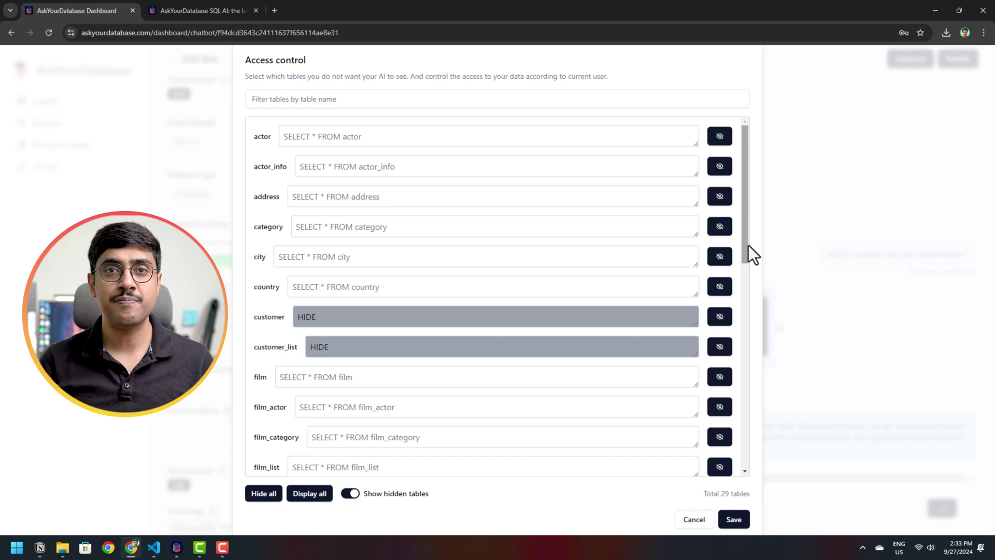
{"action": "left_click_drag", "start_coordinate": [746, 236], "coordinate": [749, 285]}
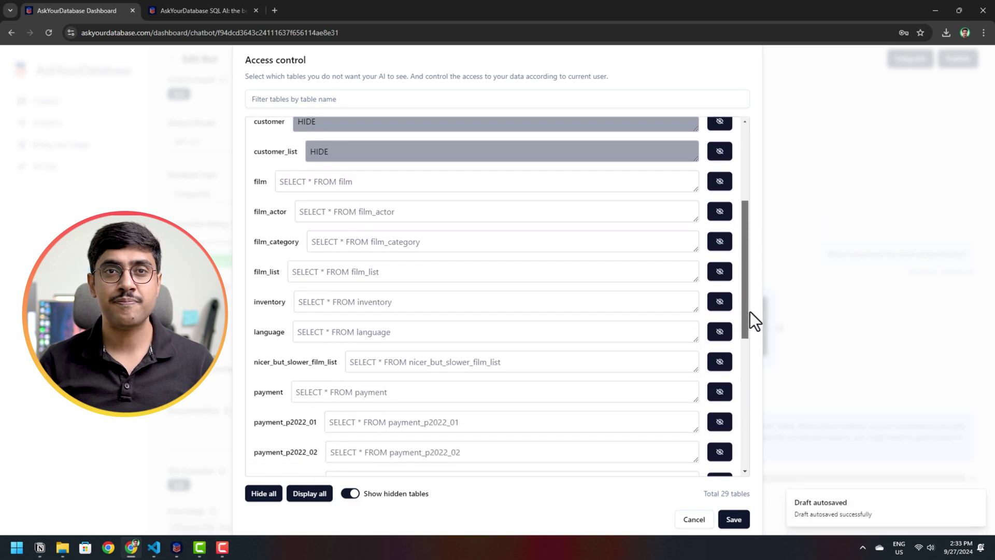
{"action": "scroll", "coordinate": [750, 319], "scroll_direction": "down", "scroll_amount": 2}
{"action": "left_click", "coordinate": [720, 323]}
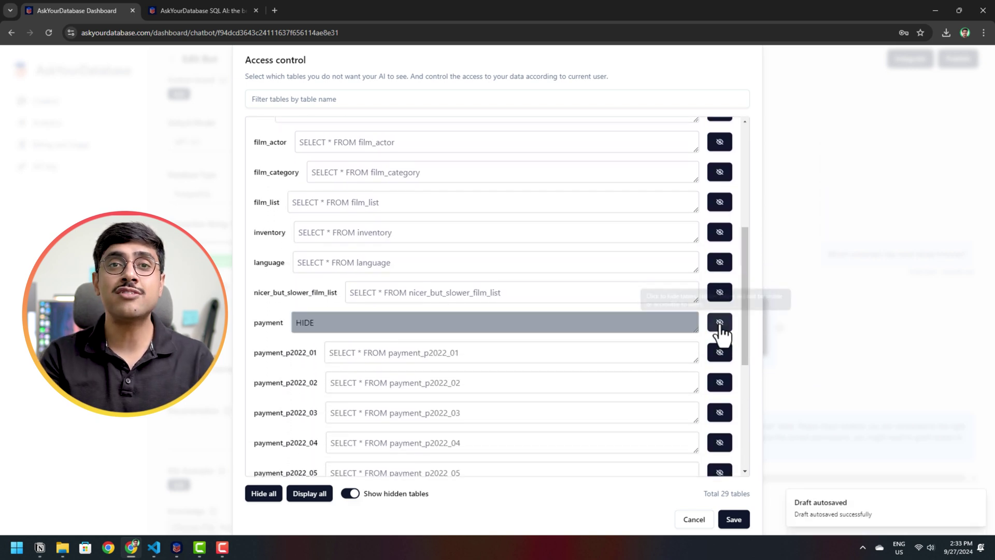
{"action": "left_click_drag", "start_coordinate": [746, 305], "coordinate": [745, 374]}
{"action": "left_click", "coordinate": [719, 381]}
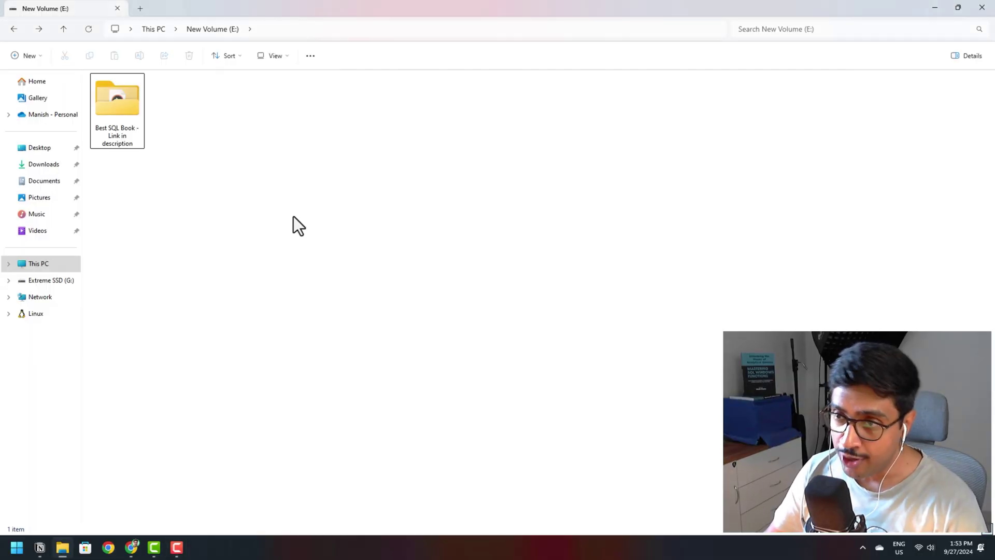
Create a new folder named ChatBot on New Volume (E:).
{"action": "key", "text": "ctrl+shift+n"}
{"action": "type", "text": "Ch"}
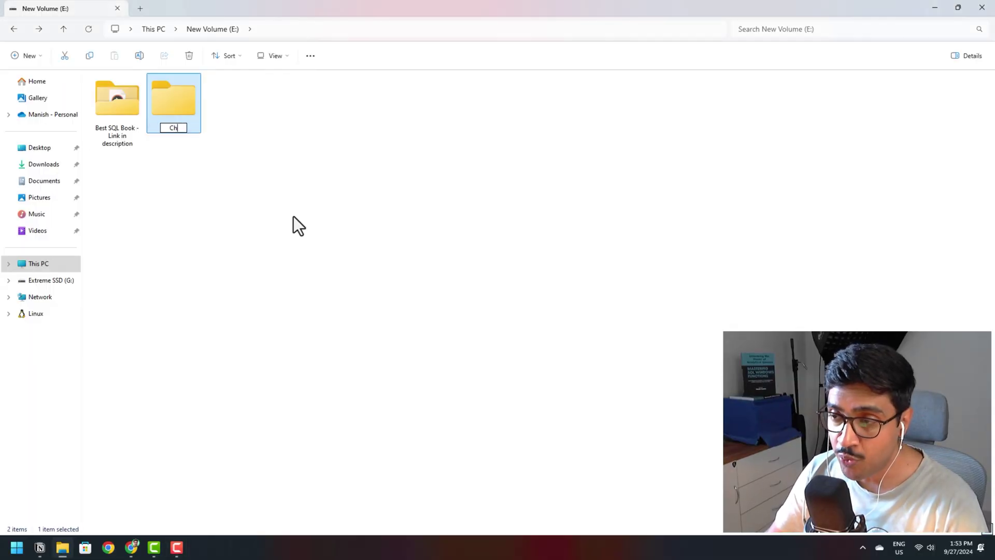
{"action": "type", "text": "atBot"}
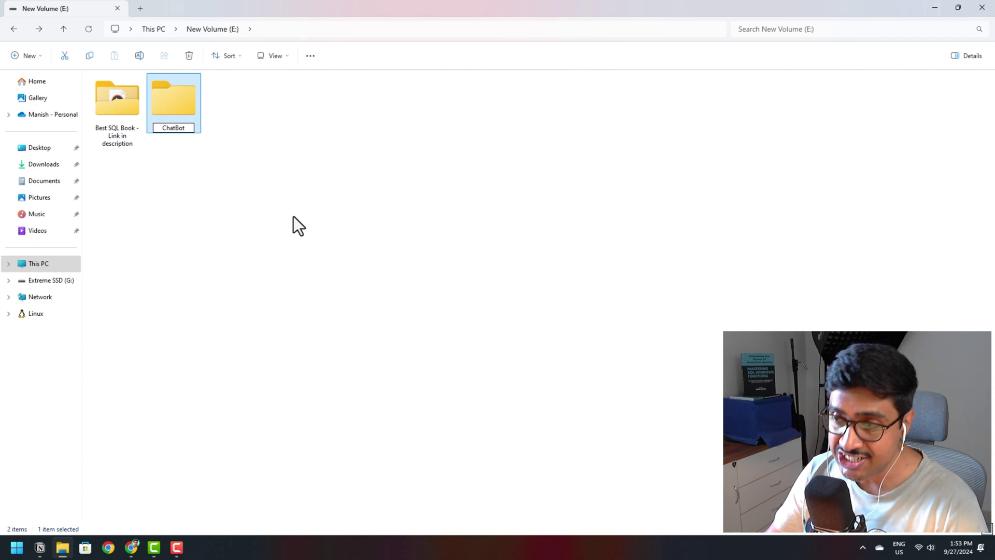
{"action": "key", "text": "Return"}
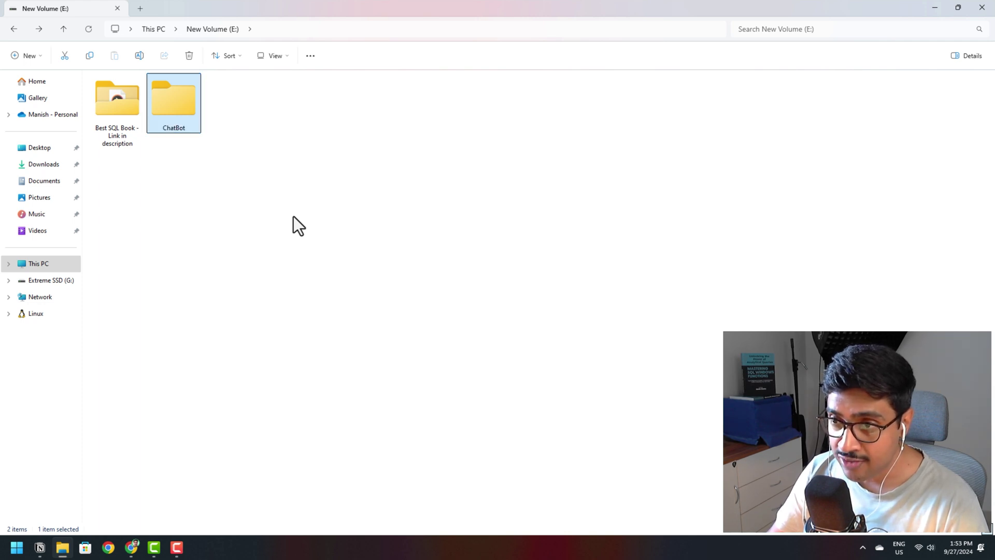
{"action": "key", "text": "alt+Tab"}
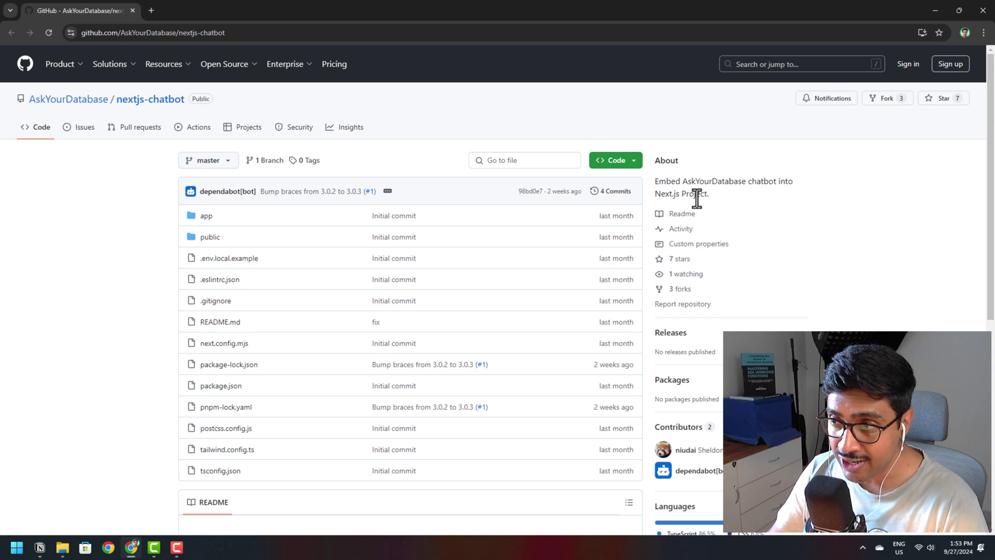
Download the nextjs-chatbot repository as a ZIP and snap the browser beside File Explorer.
{"action": "left_click", "coordinate": [633, 161]}
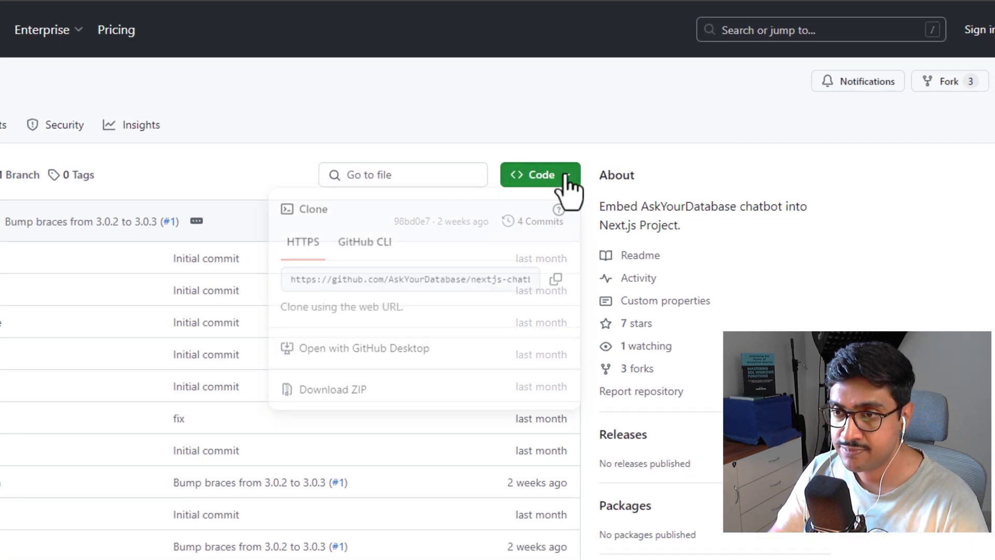
{"action": "left_click", "coordinate": [325, 393]}
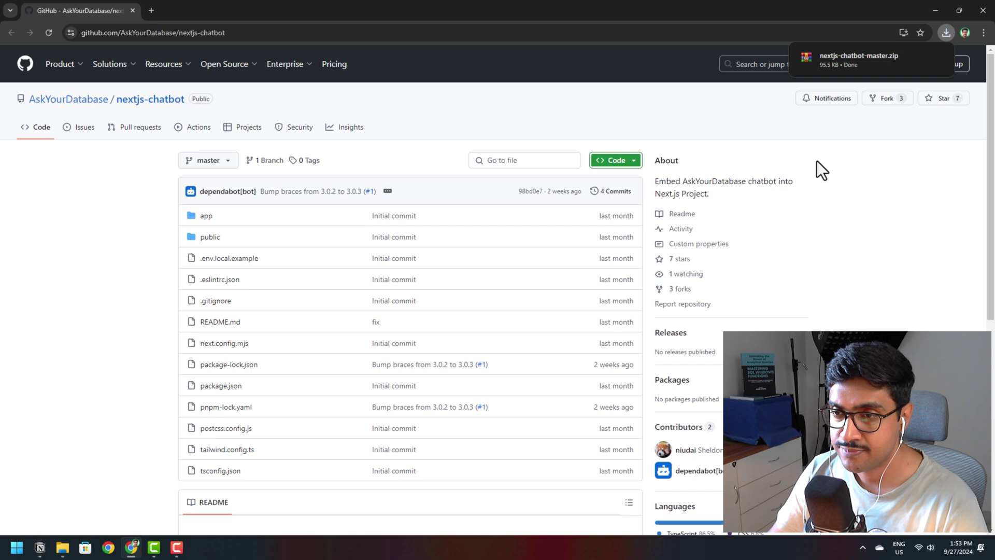
{"action": "key", "text": "super+Right"}
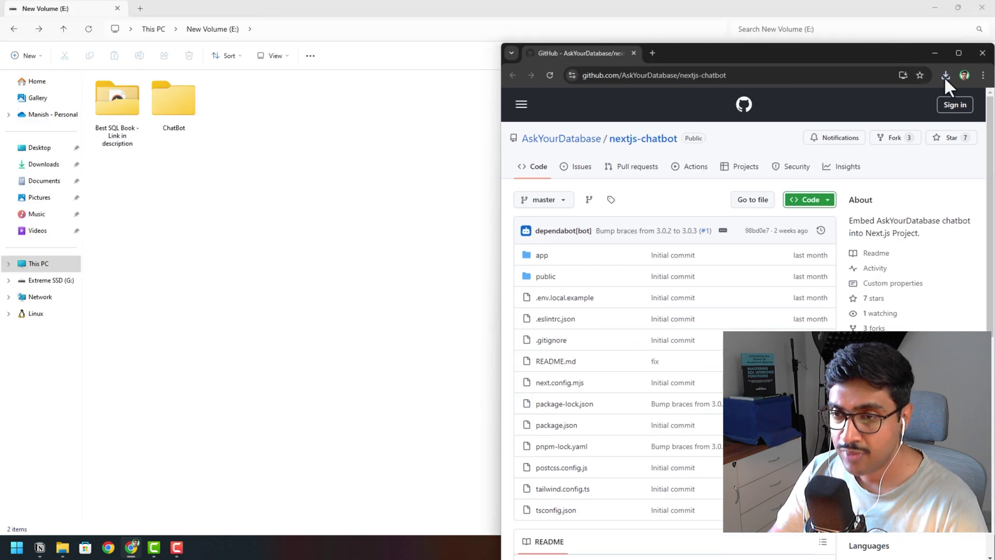
Move nextjs-chatbot-master.zip into the ChatBot folder and extract it there.
{"action": "left_click", "coordinate": [946, 75]}
{"action": "left_click_drag", "start_coordinate": [854, 124], "coordinate": [336, 160]}
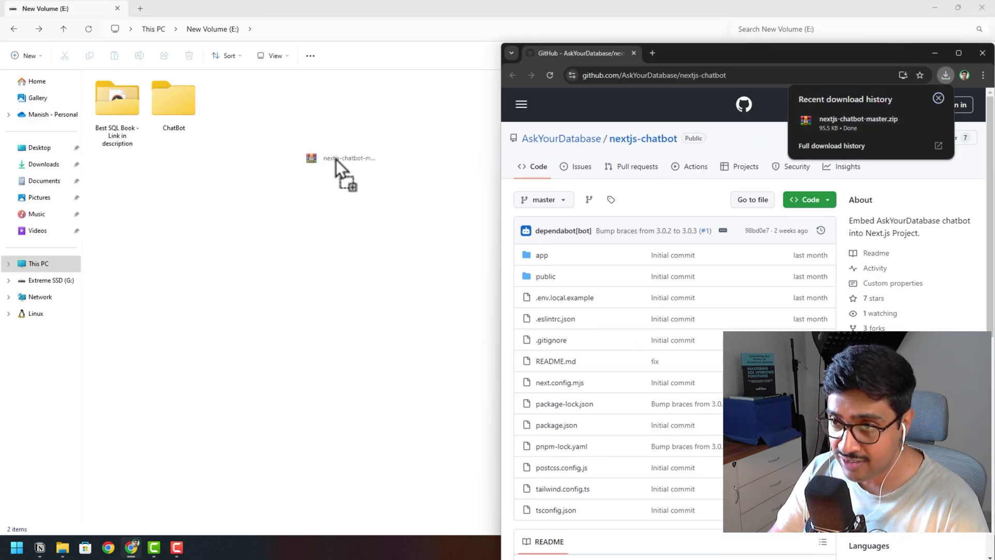
{"action": "left_click_drag", "start_coordinate": [205, 108], "coordinate": [192, 105]}
{"action": "double_click", "coordinate": [192, 105]}
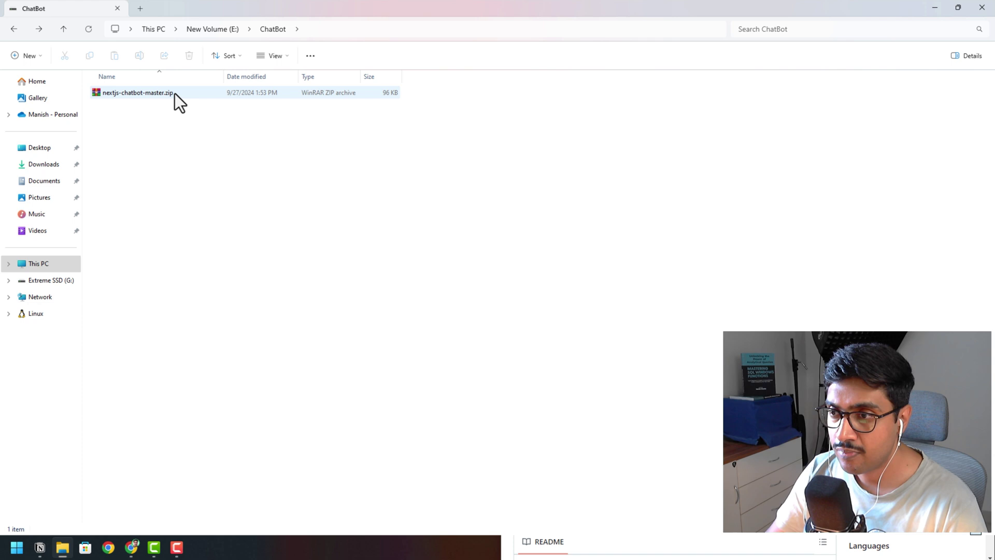
{"action": "right_click", "coordinate": [173, 94]}
{"action": "left_click", "coordinate": [246, 265]}
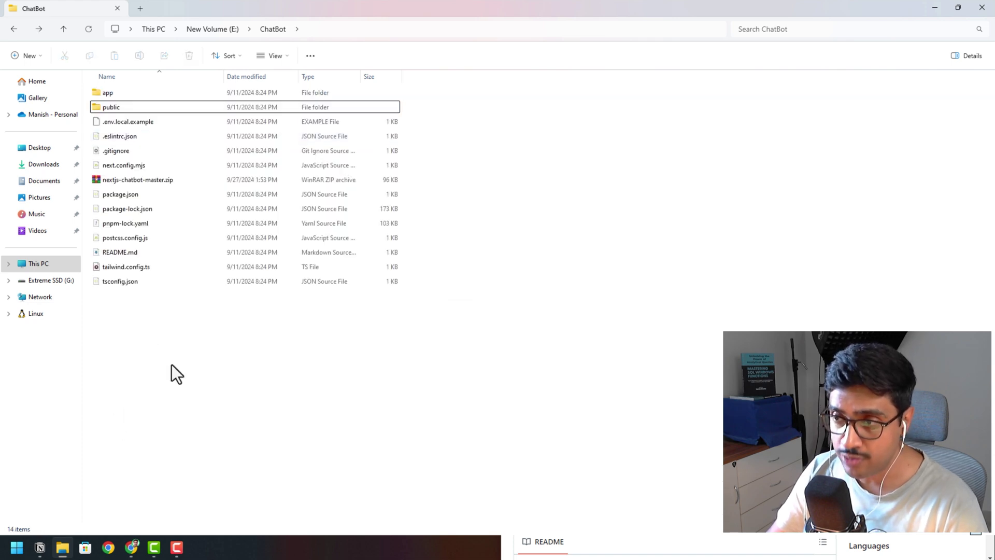
Open the ChatBot folder in Visual Studio Code.
{"action": "right_click", "coordinate": [444, 142]}
{"action": "left_click", "coordinate": [480, 287]}
{"action": "left_click", "coordinate": [477, 248]}
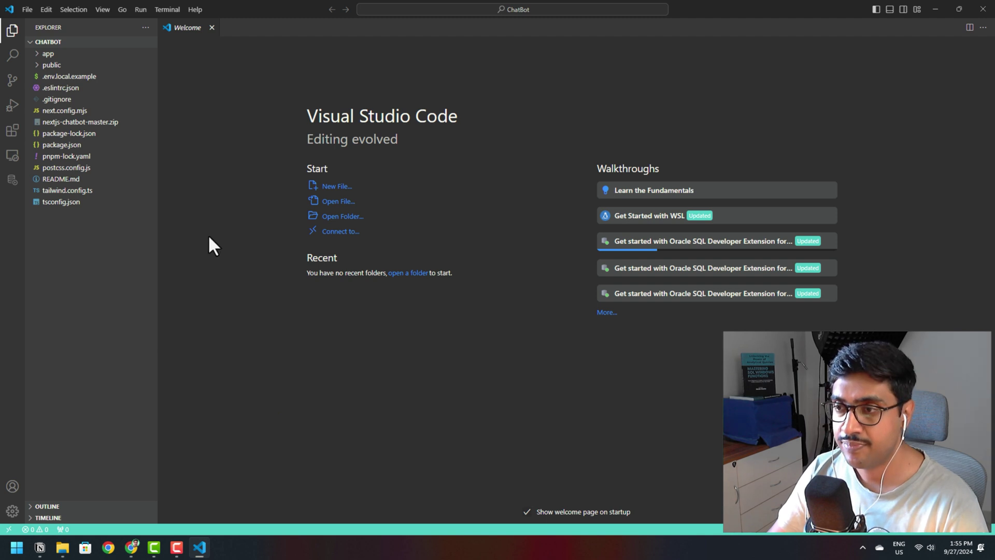
Rename .env.local.example to .env.local in the VS Code Explorer.
{"action": "mouse_move", "coordinate": [87, 117]}
{"action": "left_click", "coordinate": [70, 77]}
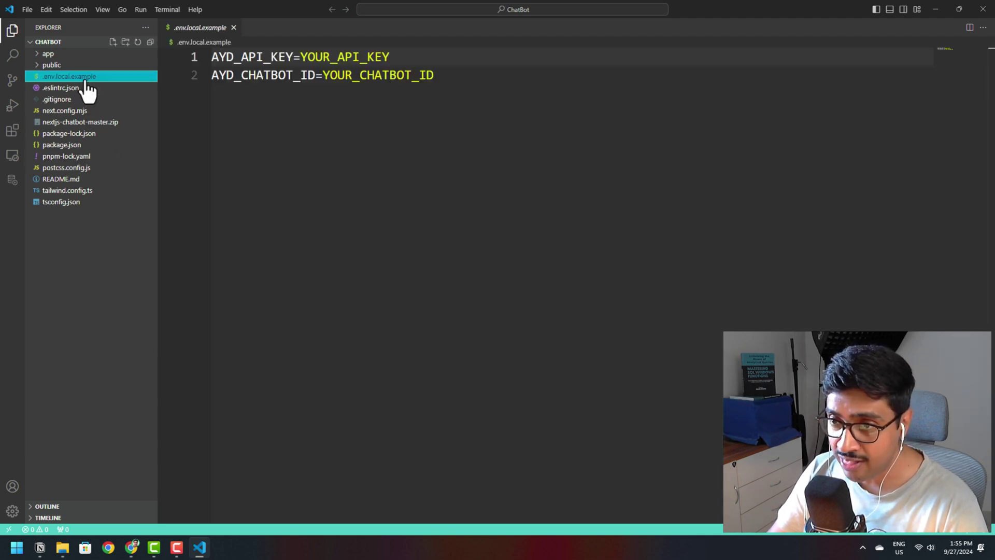
{"action": "right_click", "coordinate": [84, 79]}
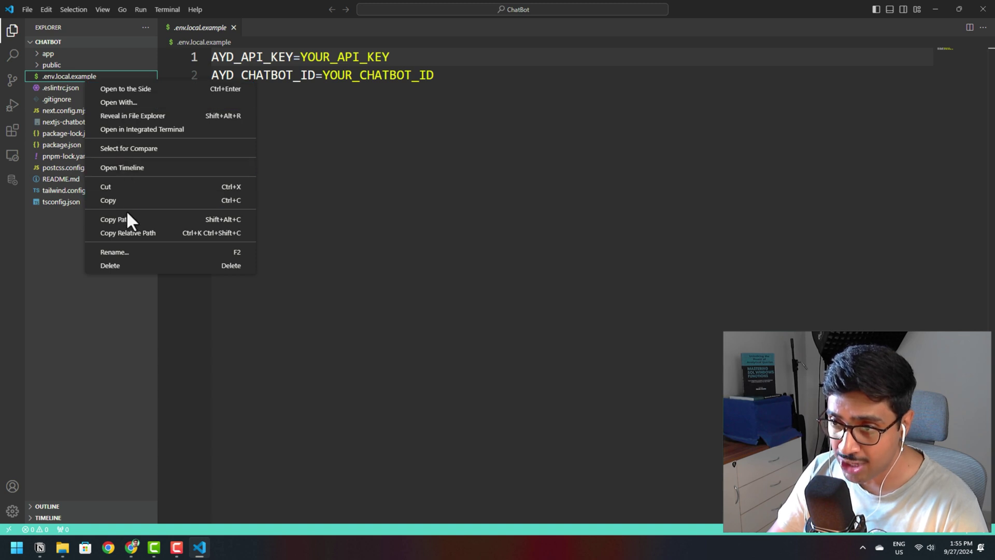
{"action": "left_click", "coordinate": [125, 254]}
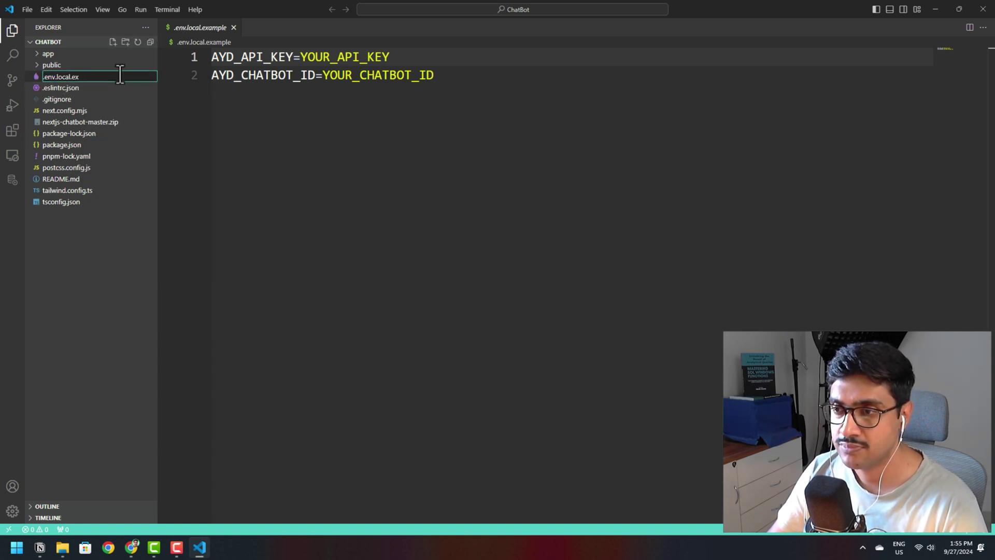
{"action": "key", "text": "BackSpace"}
{"action": "key", "text": "BackSpace"}
{"action": "key", "text": "BackSpace"}
{"action": "key", "text": "Return"}
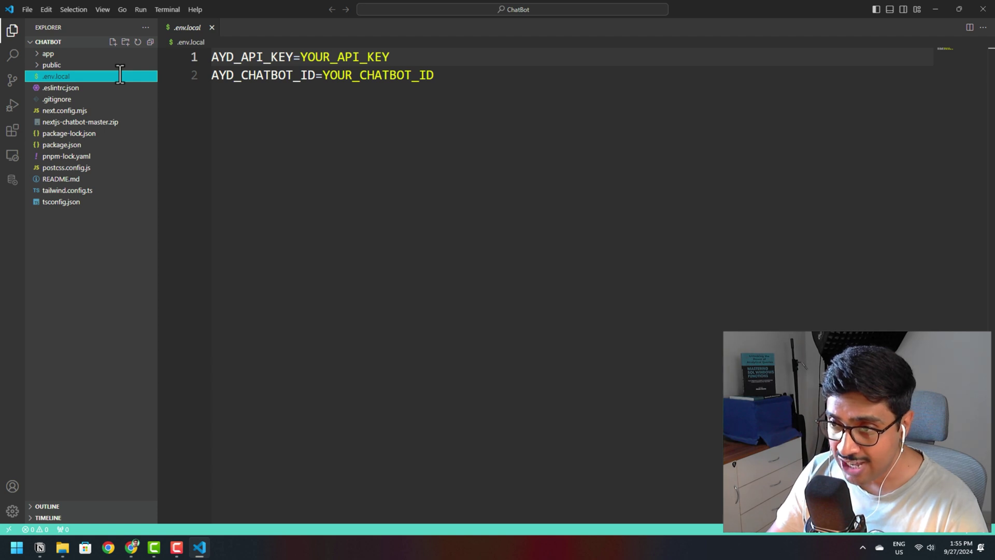
Copy the Netflix chatbot's ID from its integration page and generate a new API key.
{"action": "left_click", "coordinate": [131, 549]}
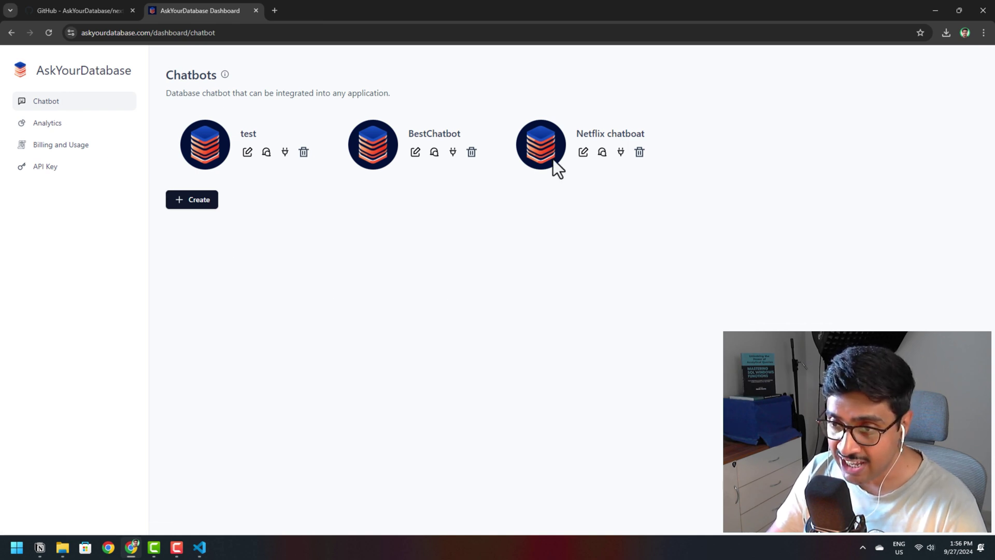
{"action": "left_click", "coordinate": [622, 160]}
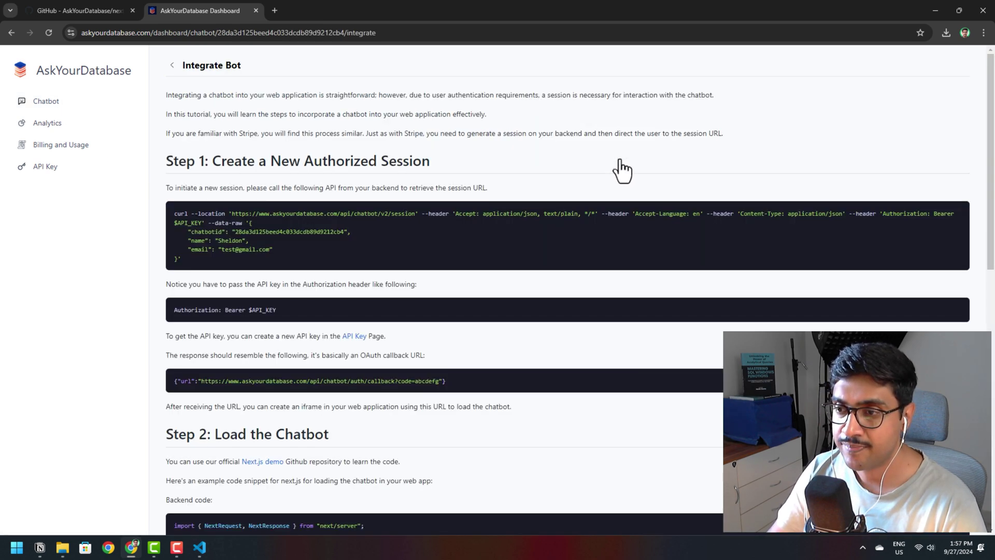
{"action": "right_click", "coordinate": [334, 246]}
{"action": "left_click", "coordinate": [348, 242]}
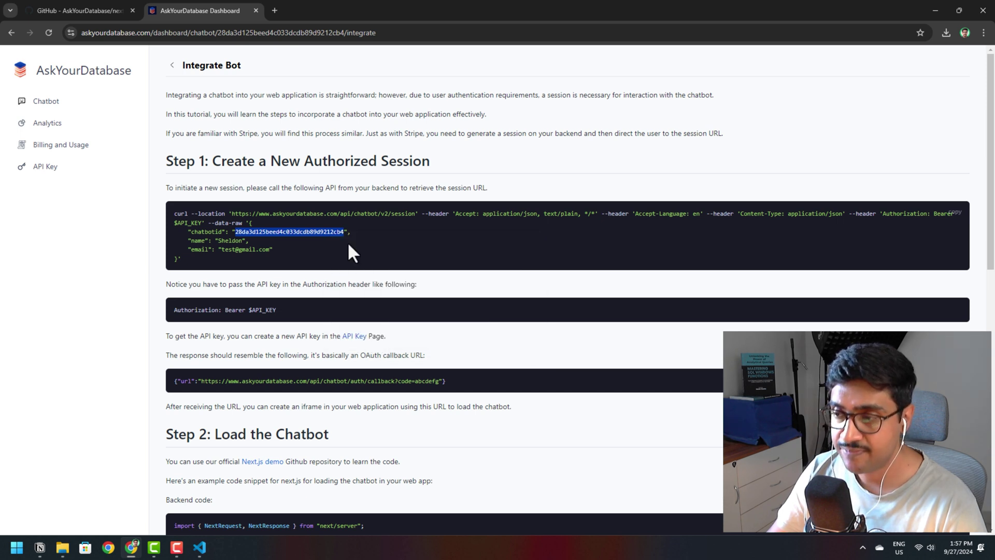
{"action": "left_click", "coordinate": [59, 173]}
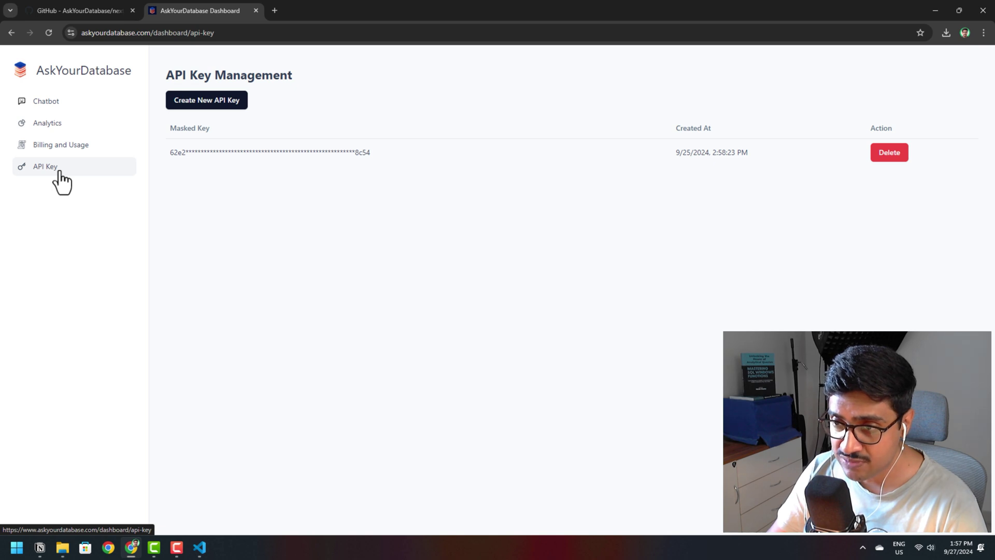
{"action": "left_click", "coordinate": [225, 101]}
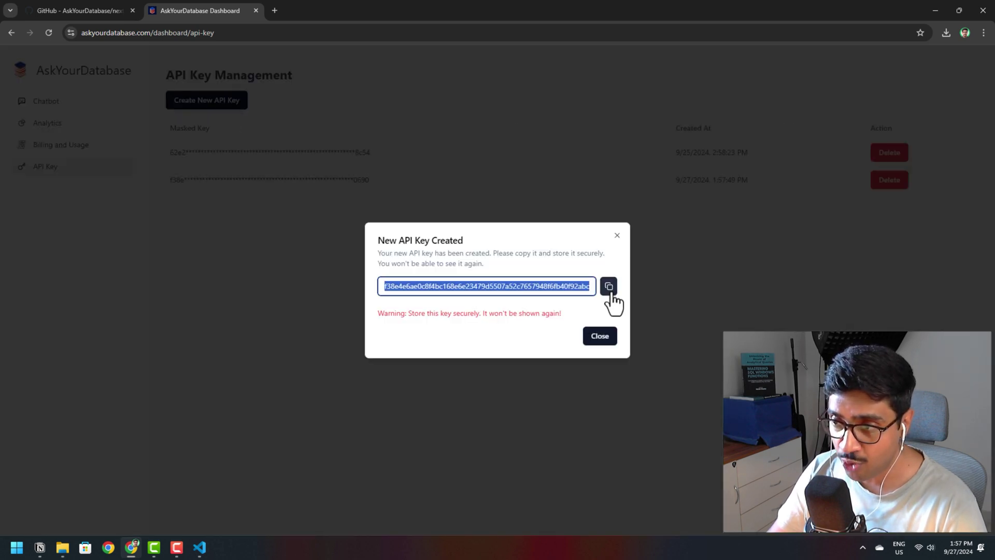
Paste the real API key over YOUR_API_KEY in .env.local and check the chatbot ID.
{"action": "key", "text": "alt+Tab"}
{"action": "double_click", "coordinate": [344, 57]}
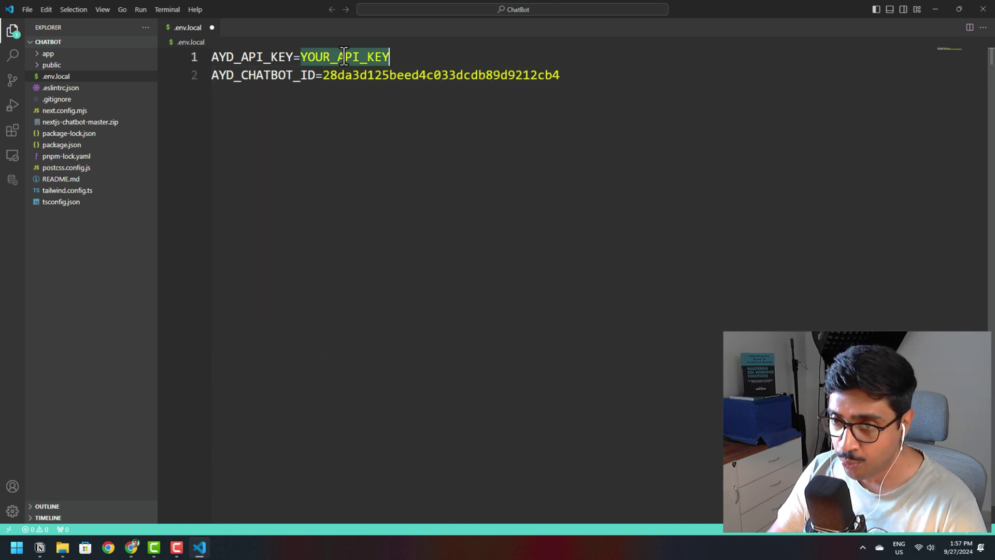
{"action": "key", "text": "ctrl+v"}
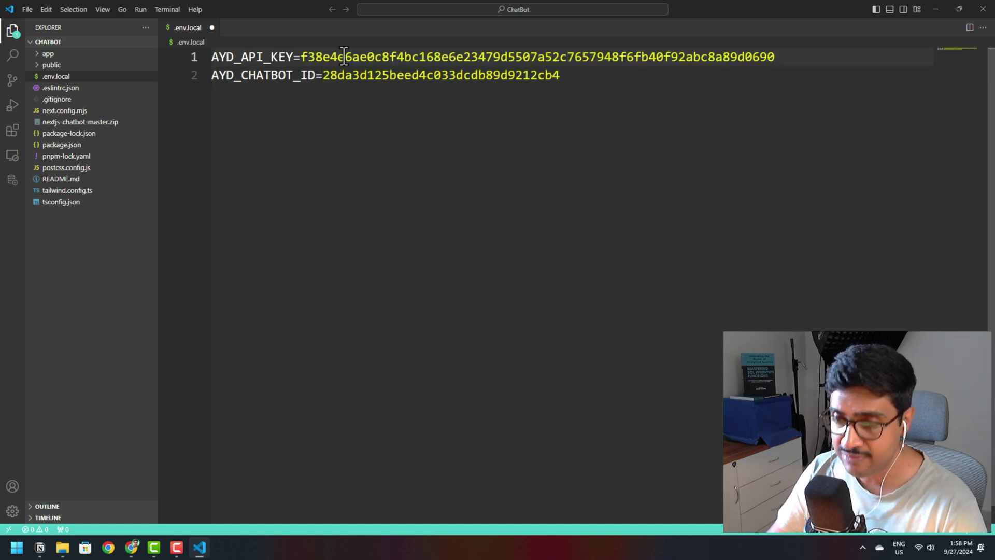
{"action": "double_click", "coordinate": [370, 76]}
In a new terminal, run npm install, then start the dev server with npm run dev.
{"action": "left_click", "coordinate": [167, 9]}
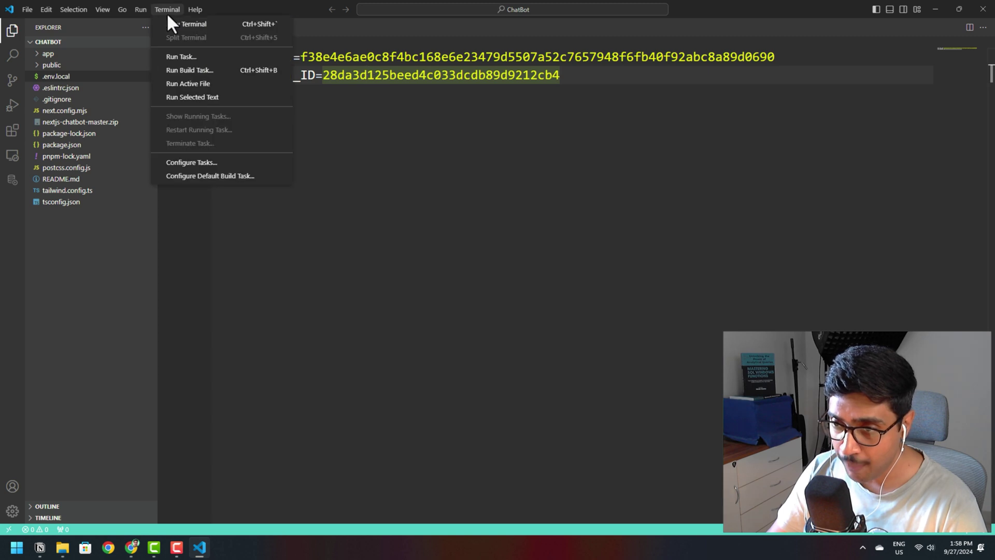
{"action": "left_click", "coordinate": [173, 29]}
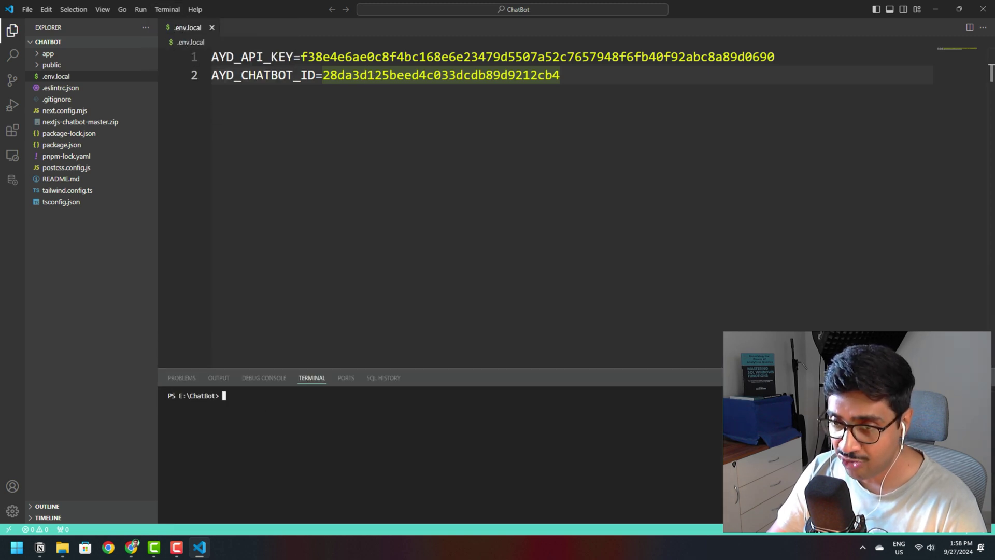
{"action": "left_click", "coordinate": [39, 547]}
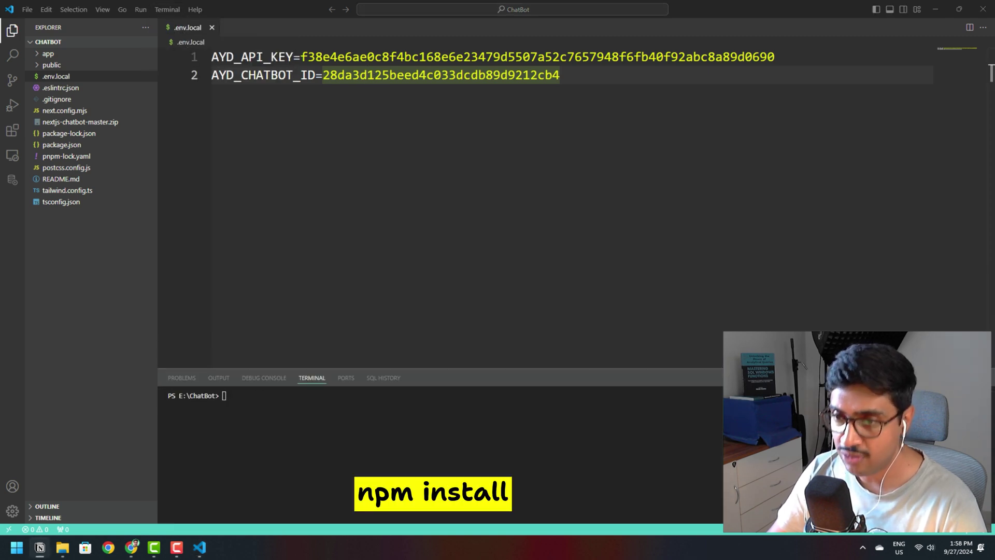
{"action": "type", "text": "npm install"}
{"action": "key", "text": "Return"}
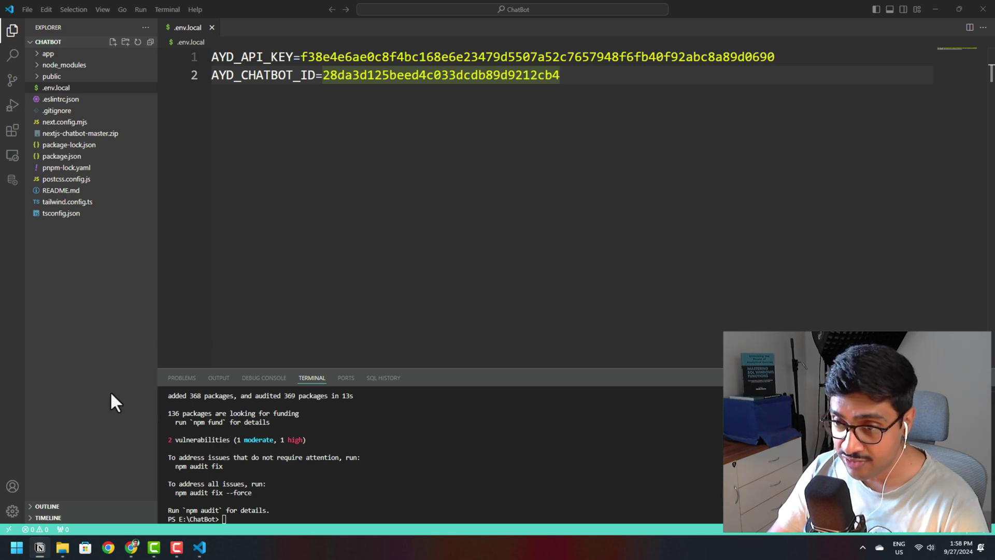
{"action": "type", "text": "clea"}
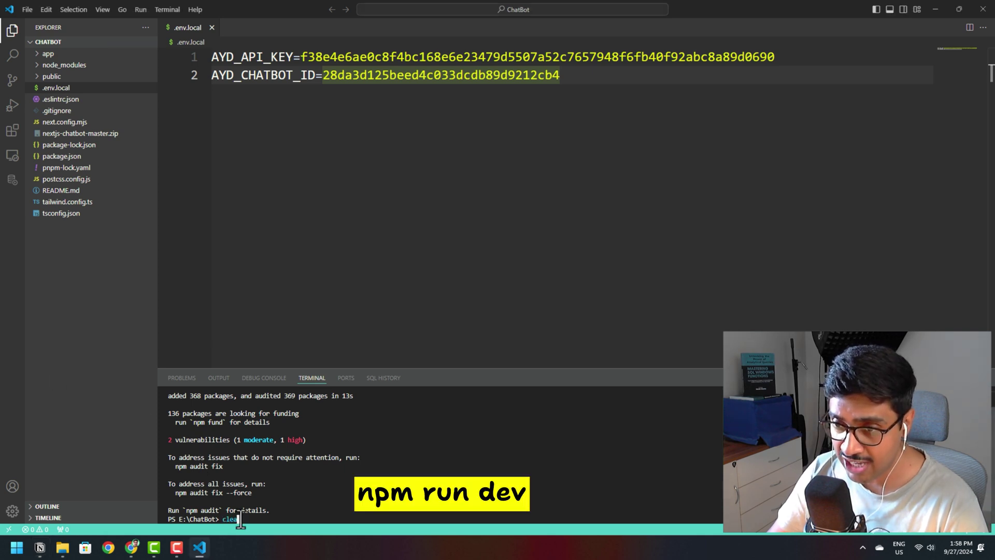
{"action": "type", "text": "r"}
{"action": "key", "text": "Return"}
{"action": "type", "text": "npm run dev"}
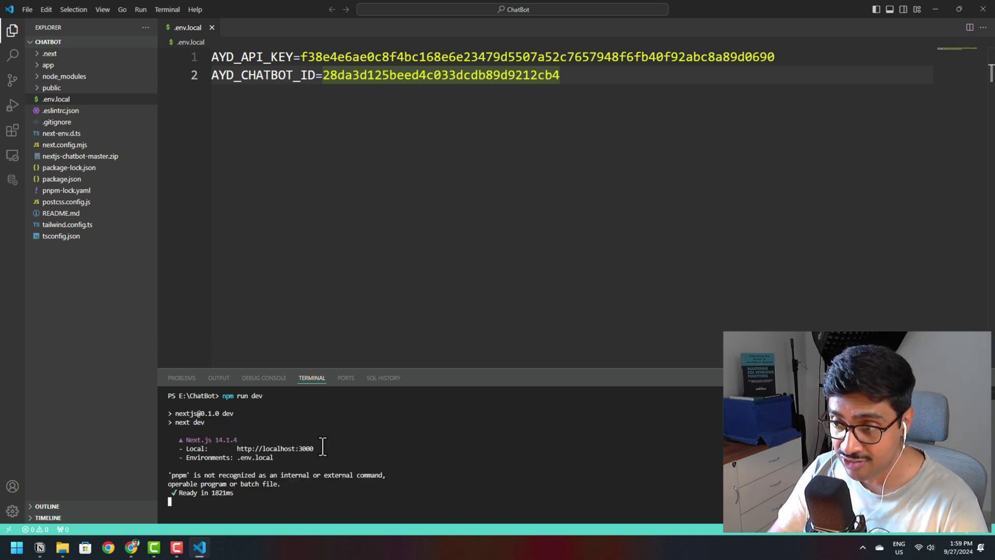
{"action": "left_click", "coordinate": [290, 449], "text": "ctrl"}
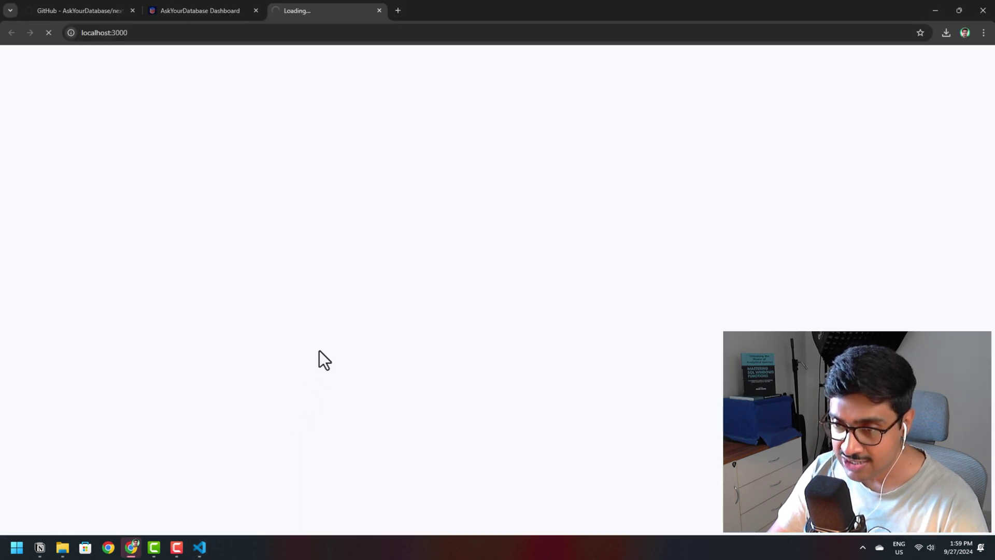